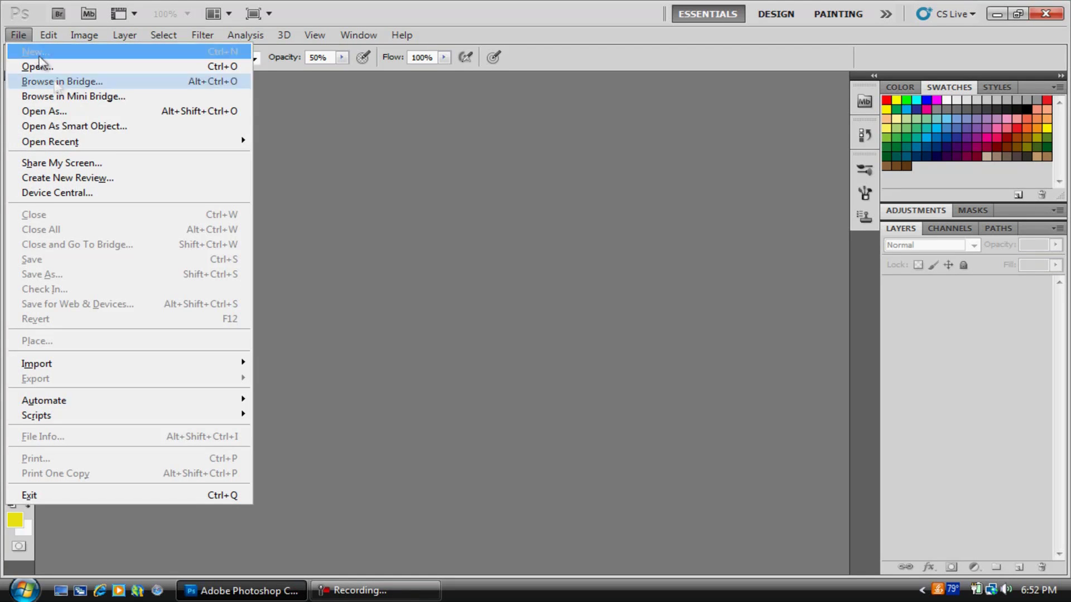
Open the close-up face portrait JPEG from the Desktop.
left_click(36, 67)
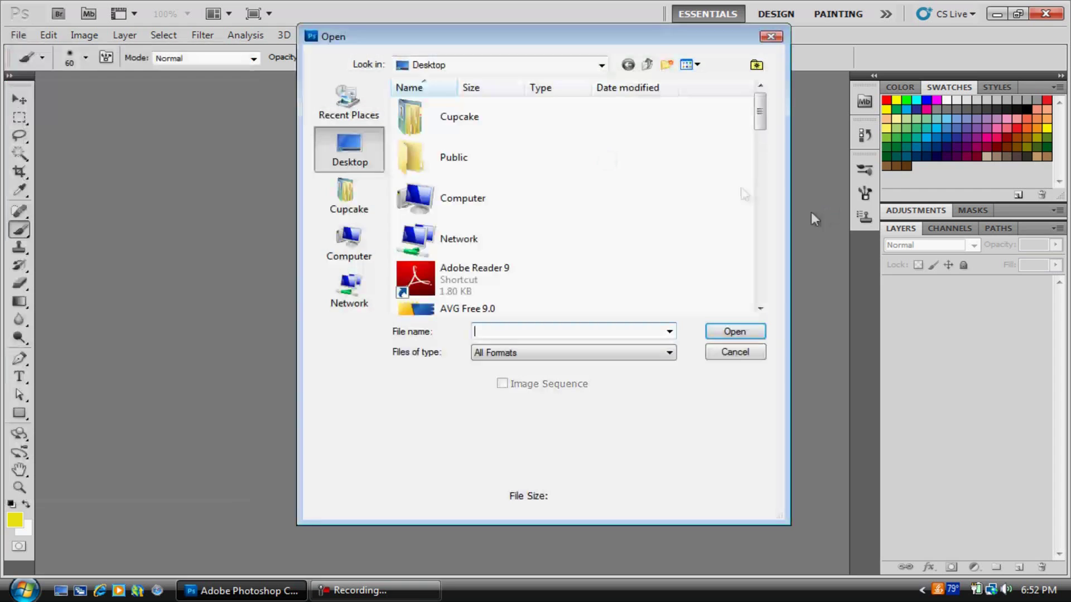
left_click_drag(761, 114, 782, 334)
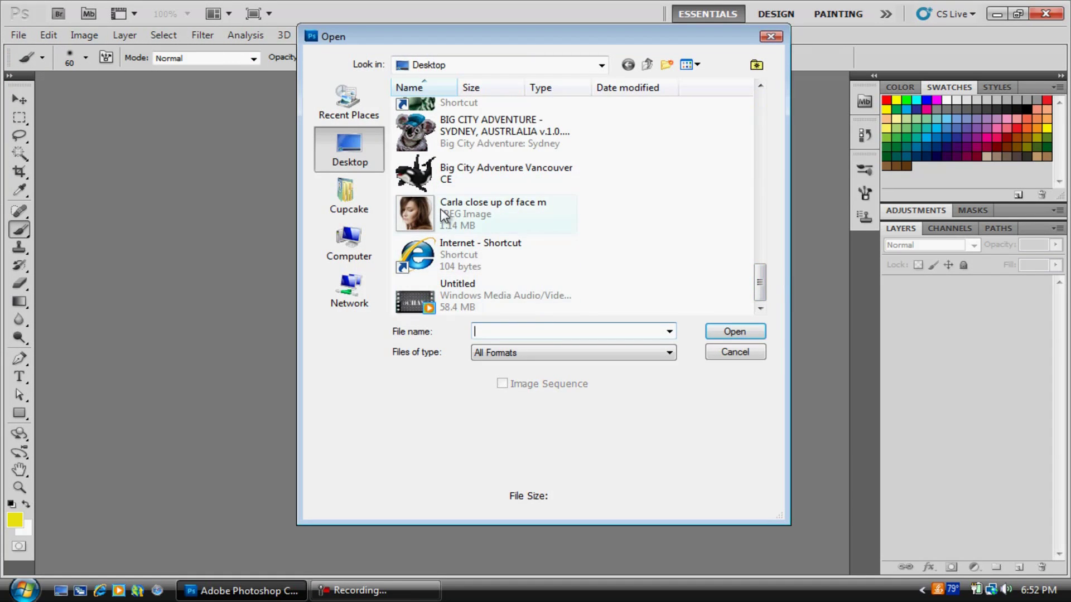
double_click(558, 215)
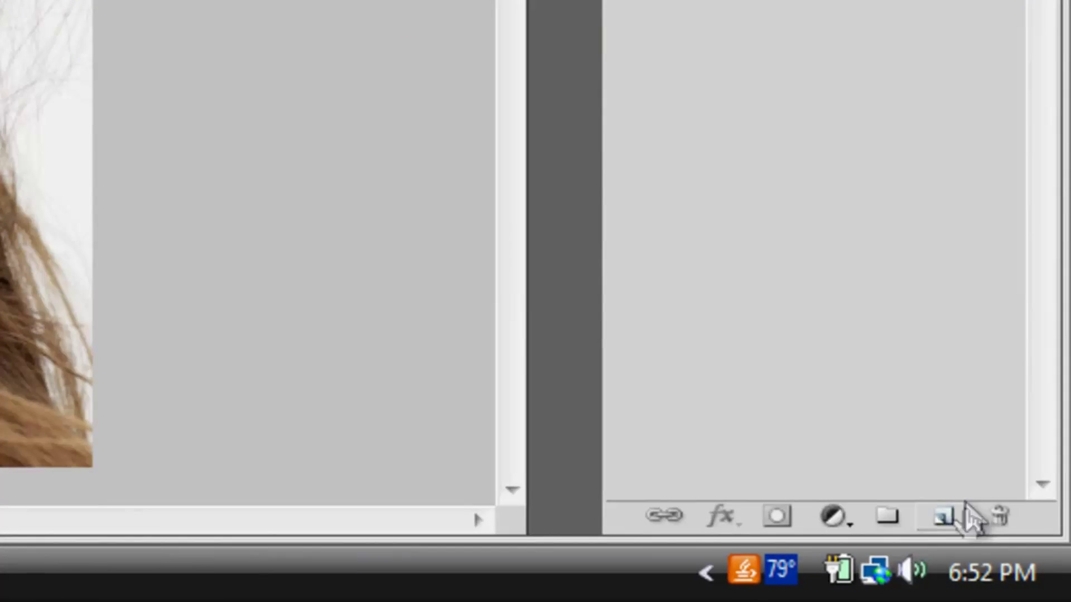
Add an empty Layer 1 above Background and set its blend mode to Soft Light.
left_click(940, 522)
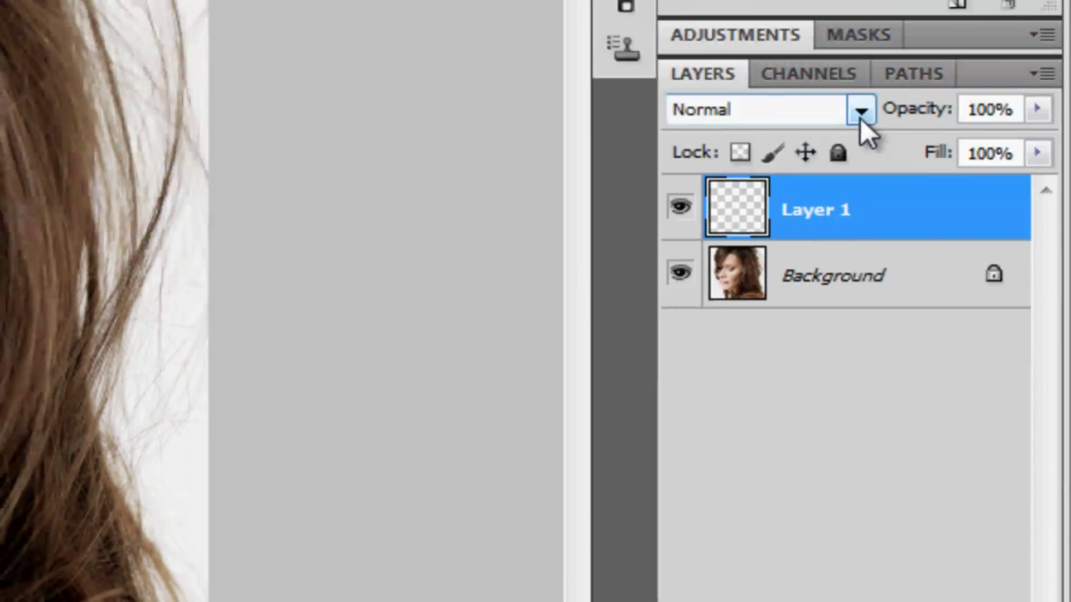
left_click(862, 112)
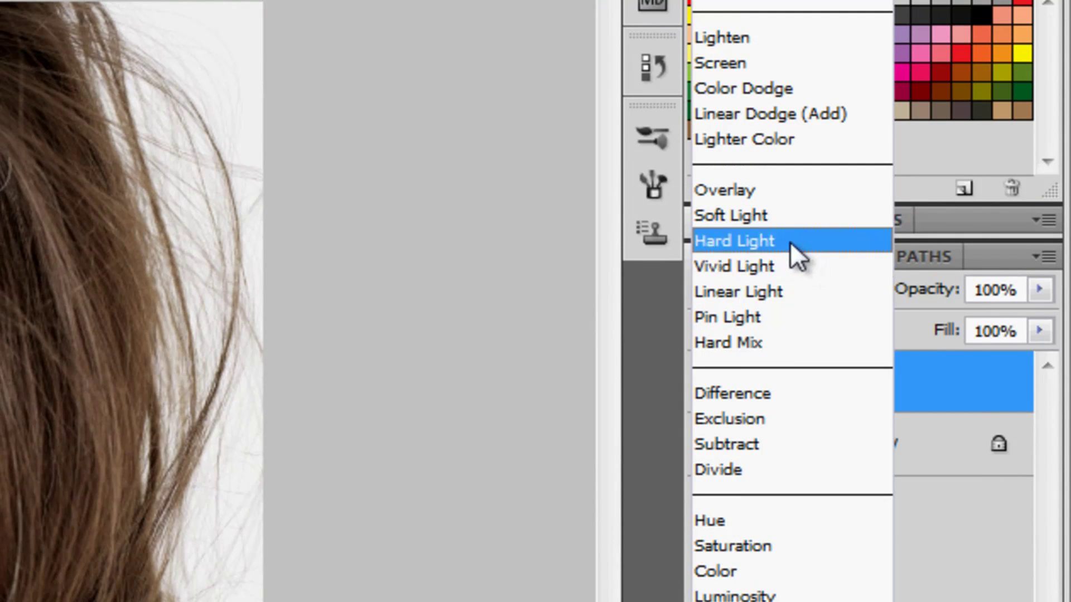
left_click(778, 216)
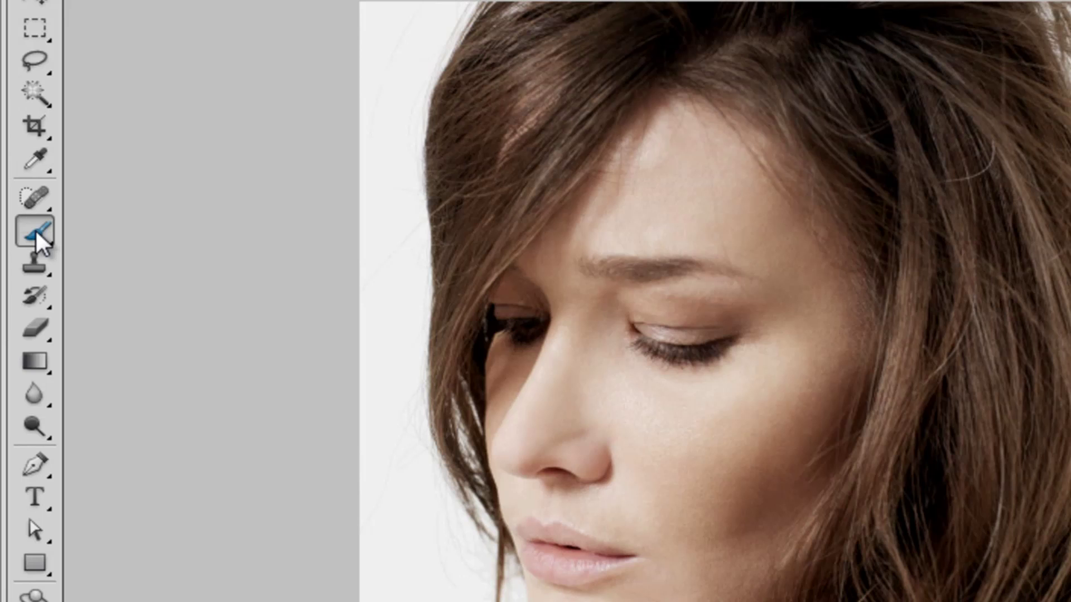
left_click(35, 229)
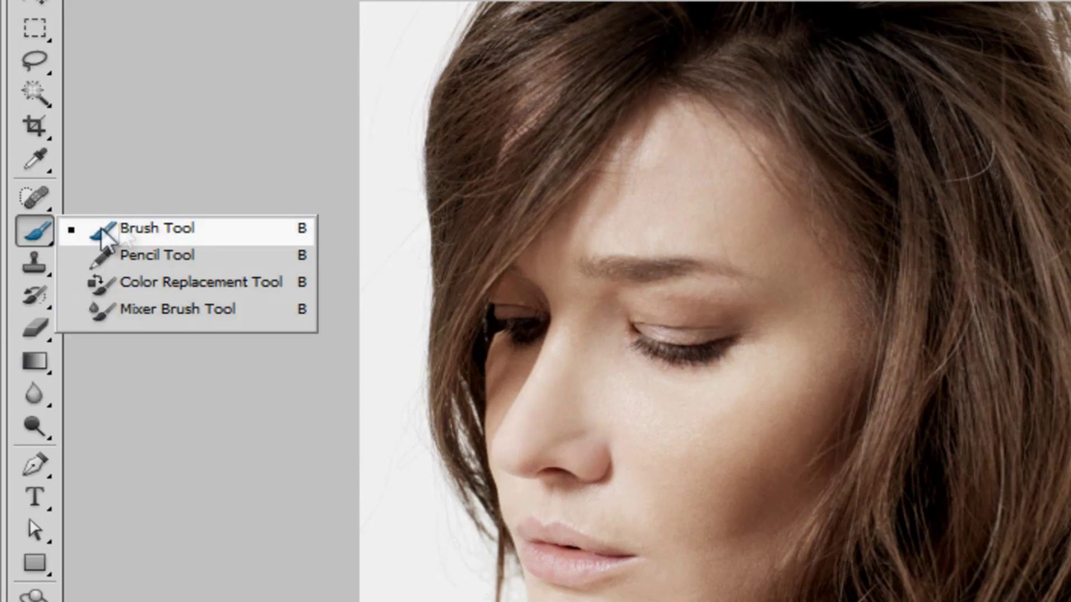
Switch to the Brush Tool with a soft round 60 px tip at 50% opacity.
left_click(142, 236)
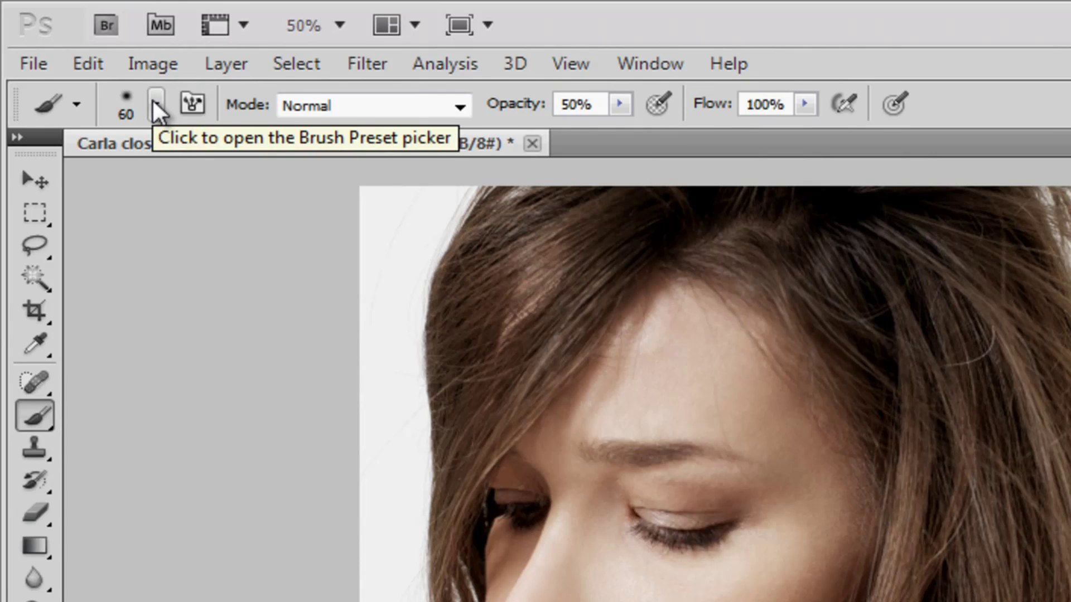
left_click(153, 104)
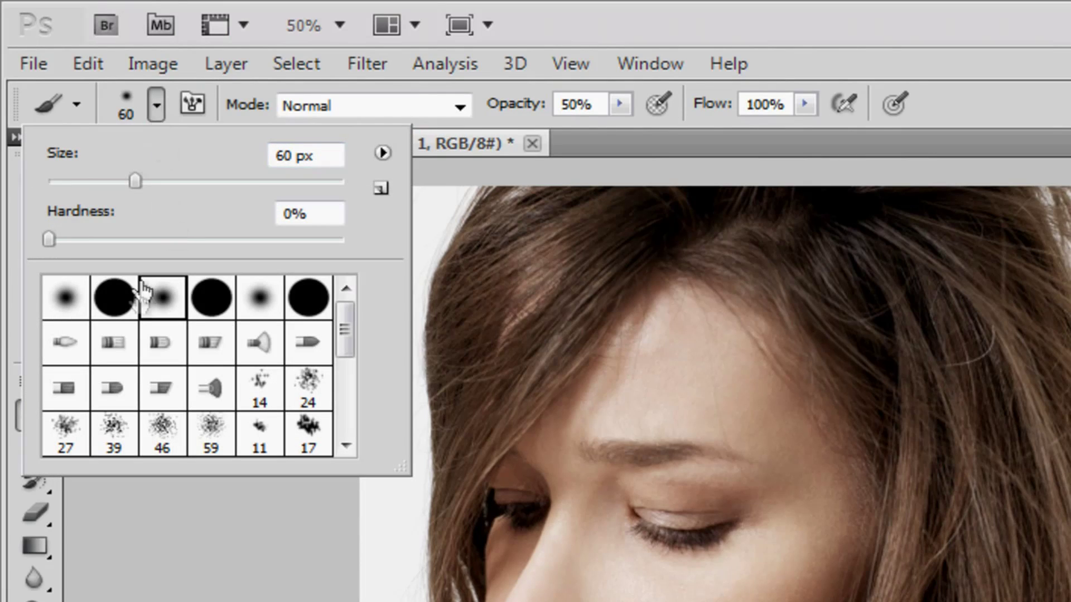
left_click(258, 306)
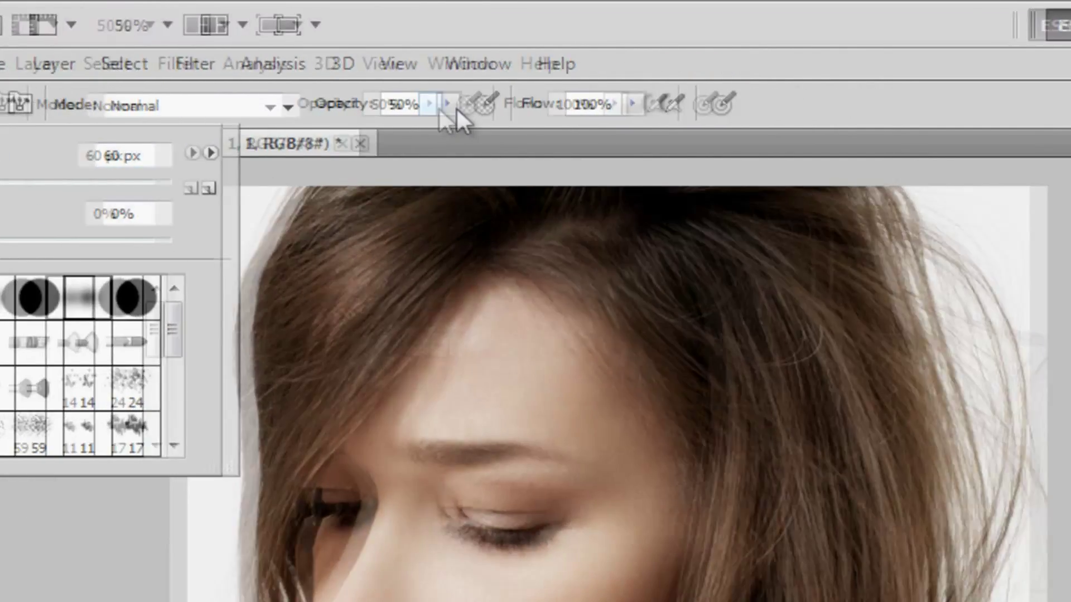
key("Return")
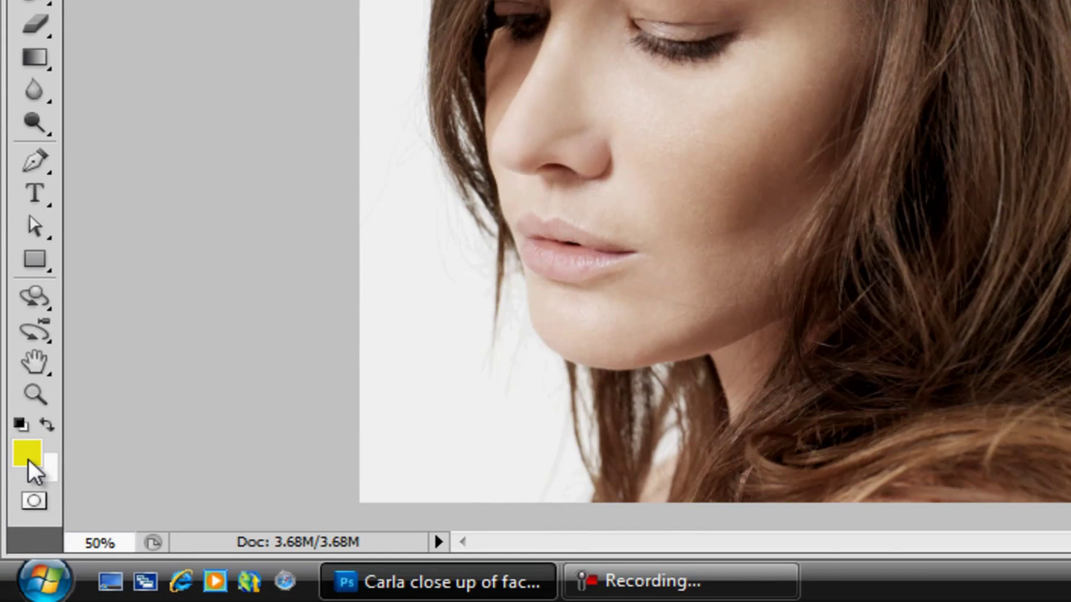
Change the foreground colour from yellow to bright red #eb1a1a.
left_click(26, 456)
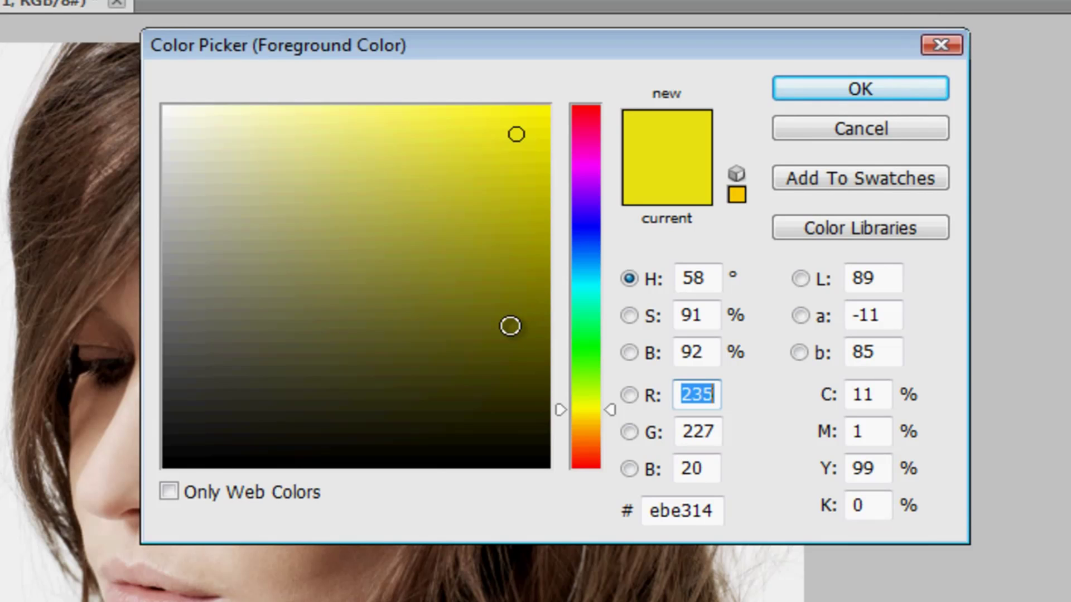
left_click_drag(606, 411, 604, 82)
mouse_move(519, 134)
left_mouse_down()
mouse_move(519, 198)
mouse_move(523, 151)
mouse_move(499, 146)
mouse_move(507, 134)
left_mouse_up()
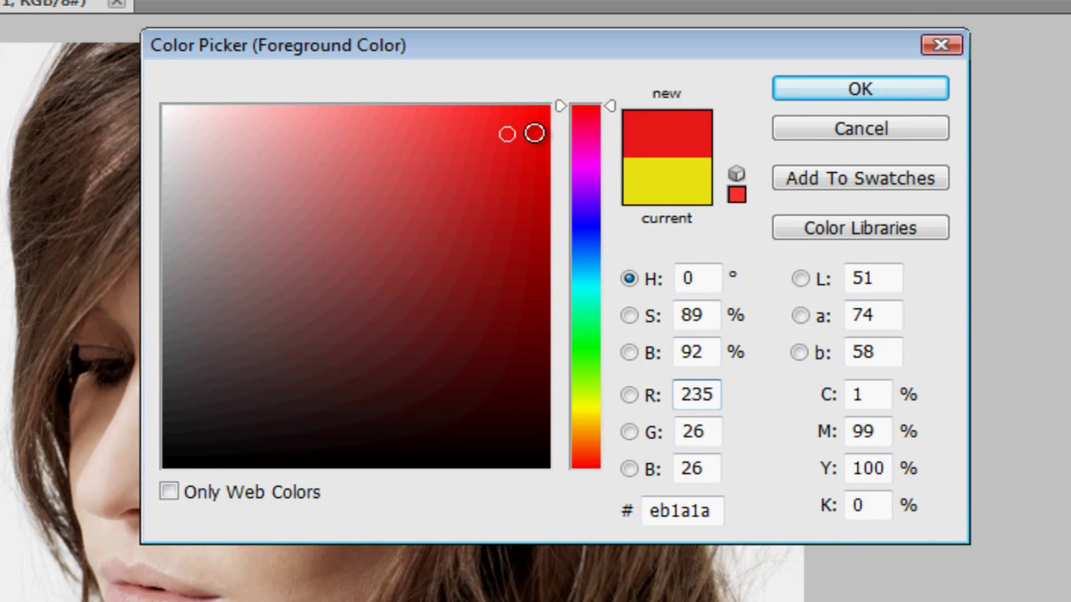
left_click(843, 93)
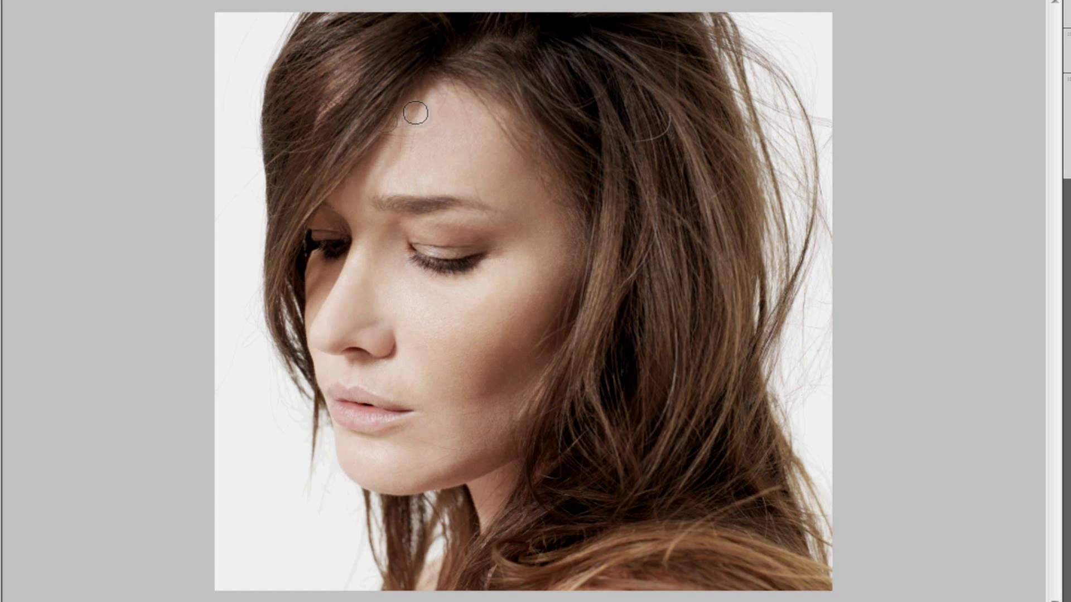
Resize the brush and paint red across the top hair, the strands by the mouth and the right side.
key("bracketright")
key("bracketright")
key("bracketright")
key("bracketright")
key("bracketright")
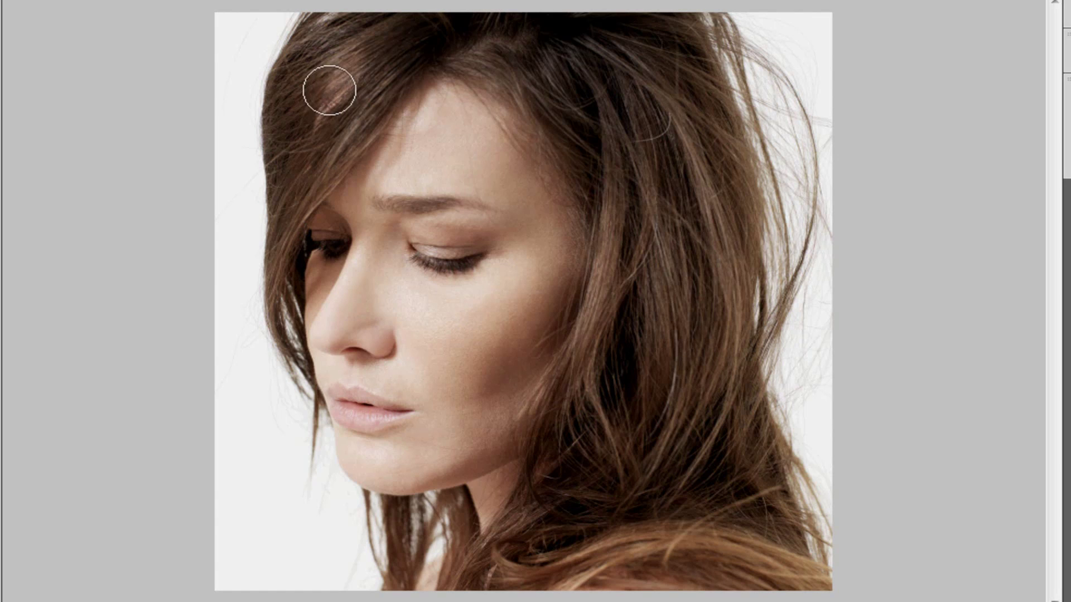
key("bracketleft")
key("bracketleft")
key("bracketleft")
key("bracketleft")
key("bracketleft")
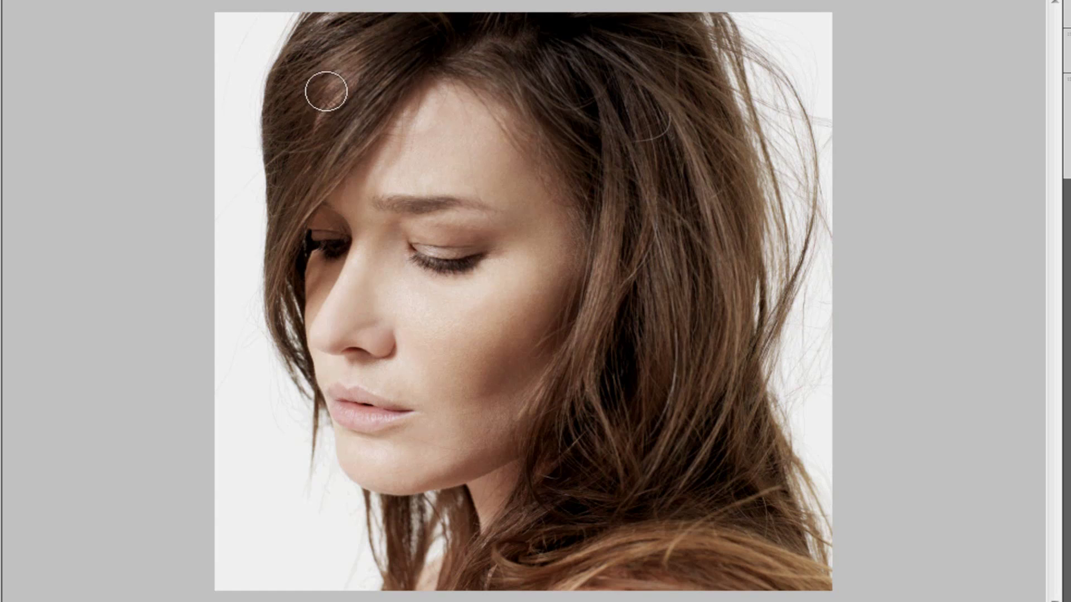
key("bracketright")
key("bracketright")
key("bracketright")
mouse_move(676, 301)
left_mouse_down()
mouse_move(692, 342)
mouse_move(680, 254)
mouse_move(666, 250)
mouse_move(644, 341)
mouse_move(612, 330)
mouse_move(623, 257)
mouse_move(612, 268)
mouse_move(591, 408)
mouse_move(569, 388)
mouse_move(574, 454)
mouse_move(602, 465)
mouse_move(645, 553)
mouse_move(769, 581)
mouse_move(738, 525)
mouse_move(764, 516)
mouse_move(760, 484)
mouse_move(729, 472)
mouse_move(740, 358)
mouse_move(674, 413)
mouse_move(631, 477)
mouse_move(527, 506)
mouse_move(462, 580)
mouse_move(838, 552)
mouse_move(801, 525)
mouse_move(730, 383)
mouse_move(733, 291)
mouse_move(731, 307)
mouse_move(684, 281)
mouse_move(632, 209)
mouse_move(607, 209)
mouse_move(594, 184)
mouse_move(607, 130)
mouse_move(598, 73)
mouse_move(402, 51)
mouse_move(389, 37)
mouse_move(303, 63)
mouse_move(281, 126)
mouse_move(289, 180)
mouse_move(314, 150)
mouse_move(362, 132)
mouse_move(329, 151)
mouse_move(313, 187)
left_mouse_up()
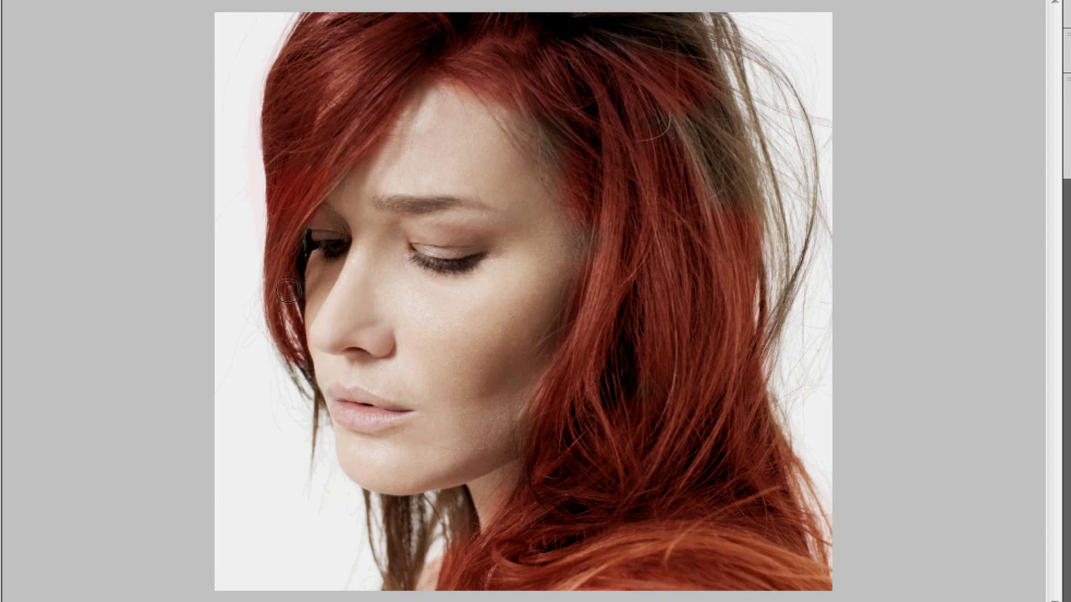
left_click_drag(299, 369, 316, 401)
mouse_move(695, 383)
left_mouse_down()
mouse_move(711, 165)
mouse_move(672, 116)
mouse_move(707, 130)
mouse_move(716, 155)
mouse_move(723, 126)
mouse_move(733, 161)
mouse_move(651, 63)
mouse_move(677, 49)
mouse_move(608, 33)
mouse_move(706, 20)
mouse_move(716, 30)
mouse_move(700, 40)
mouse_move(728, 36)
mouse_move(777, 215)
mouse_move(764, 339)
mouse_move(812, 215)
mouse_move(814, 159)
mouse_move(788, 75)
left_mouse_up()
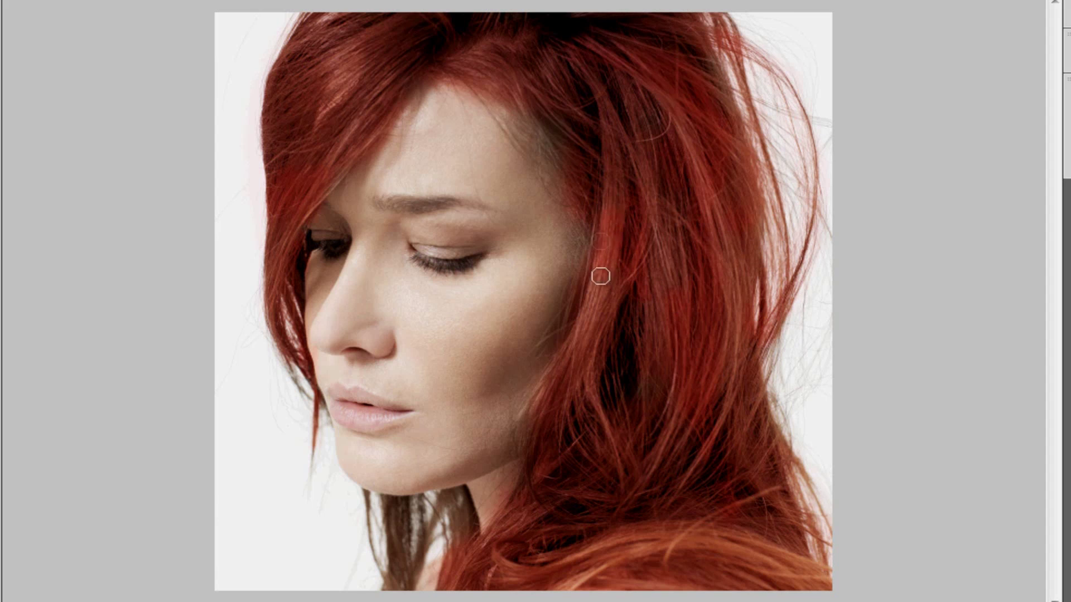
Brush red over the forehead hairline, the strands below the chin and along the neck.
left_click_drag(538, 139, 565, 139)
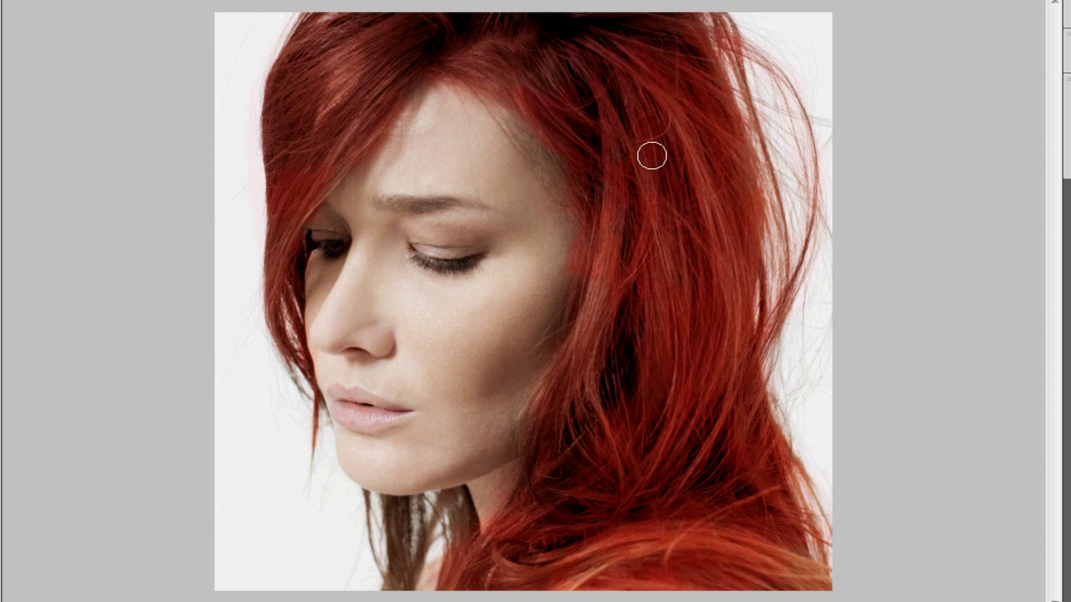
mouse_move(408, 552)
left_mouse_down()
mouse_move(394, 520)
mouse_move(407, 511)
mouse_move(383, 576)
mouse_move(404, 575)
mouse_move(448, 509)
mouse_move(429, 551)
mouse_move(452, 515)
mouse_move(446, 539)
mouse_move(466, 497)
mouse_move(466, 530)
mouse_move(435, 568)
mouse_move(375, 543)
mouse_move(373, 531)
mouse_move(386, 556)
left_mouse_up()
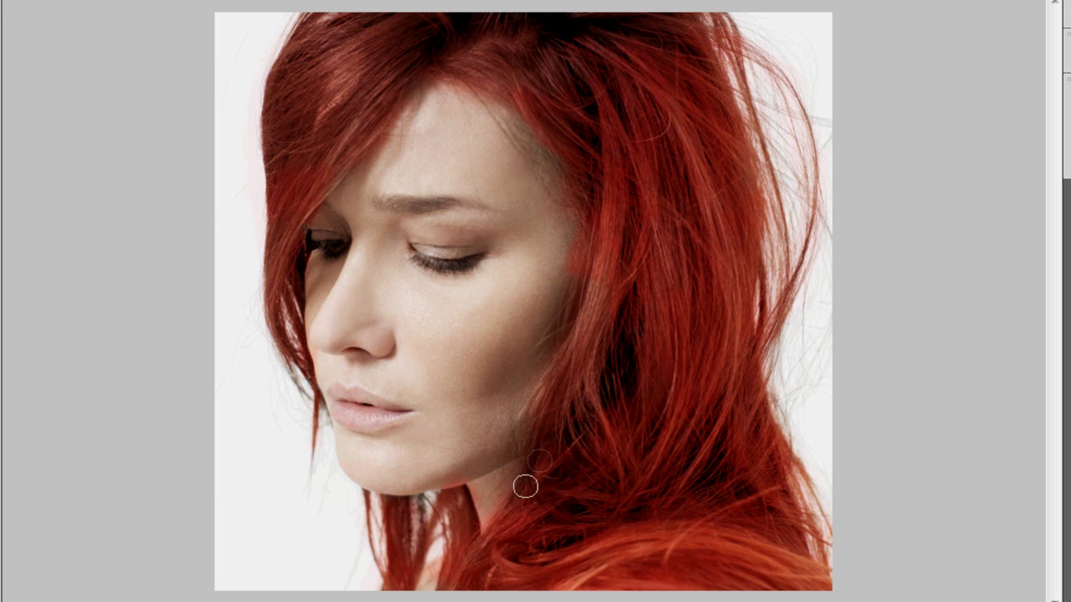
mouse_move(551, 449)
left_mouse_down()
mouse_move(521, 389)
mouse_move(506, 439)
left_mouse_up()
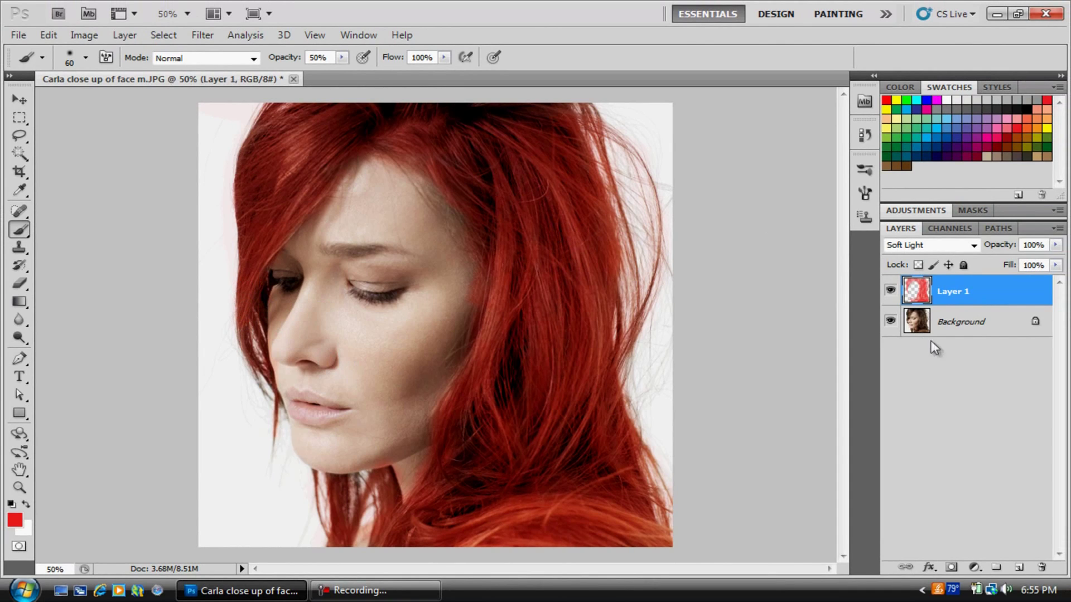
left_click(890, 292)
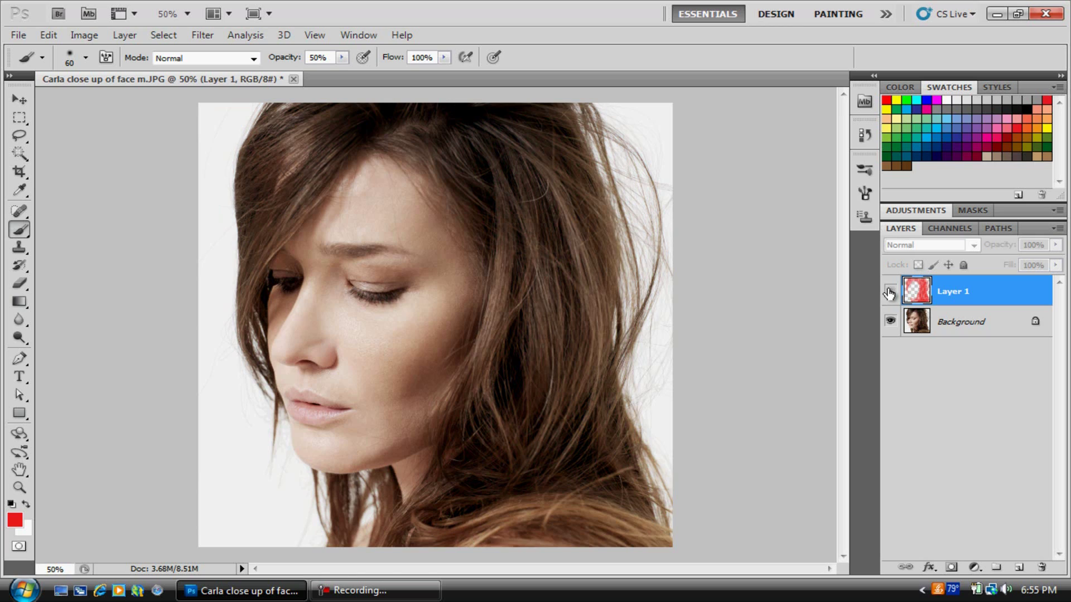
left_click(890, 292)
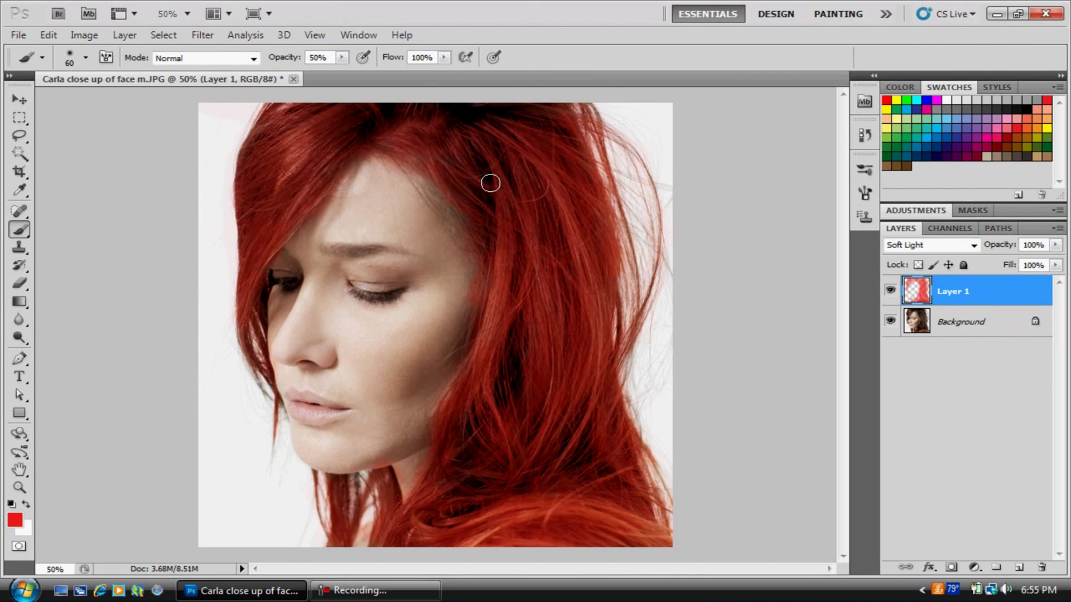
Brush one more red stroke along the upper-left forehead hairline on Layer 1.
mouse_move(490, 183)
left_mouse_down()
mouse_move(485, 214)
mouse_move(464, 206)
mouse_move(468, 218)
mouse_move(449, 207)
left_mouse_up()
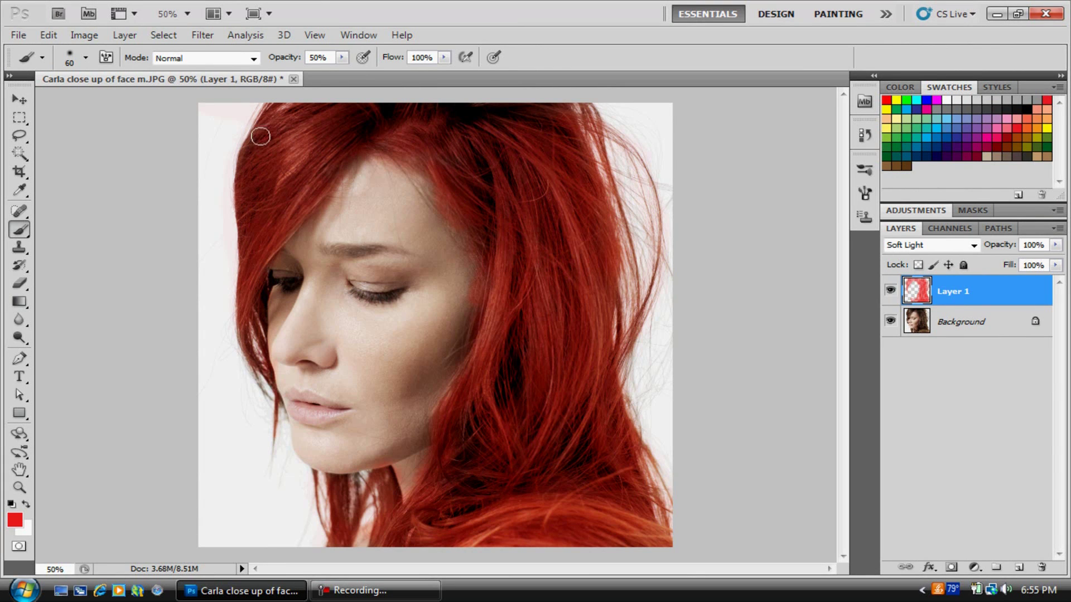